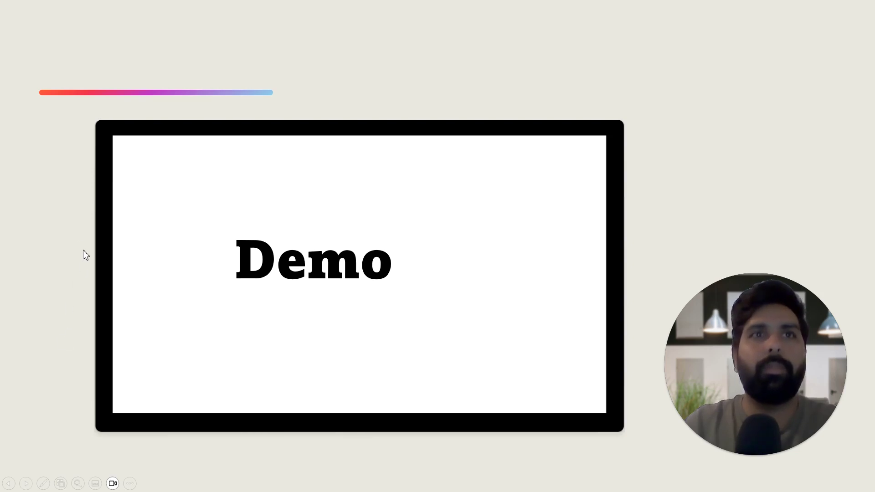
# - Leave the Demo slide and switch to the Finance and Operations dashboard in the browser
pyautogui.click(27, 193)
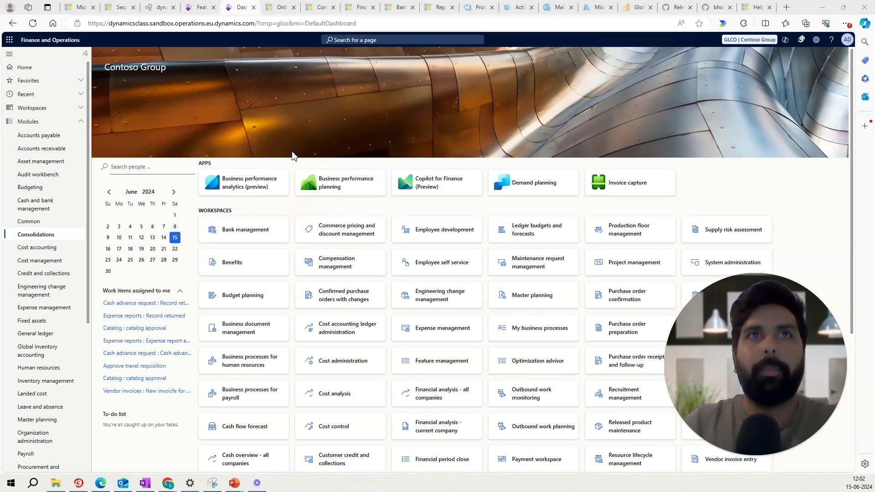
# - Show 'Consolidate online using templates' listed as enabled on 6/15/2024 in Feature management
pyautogui.click(201, 7)
pyautogui.click(269, 167)
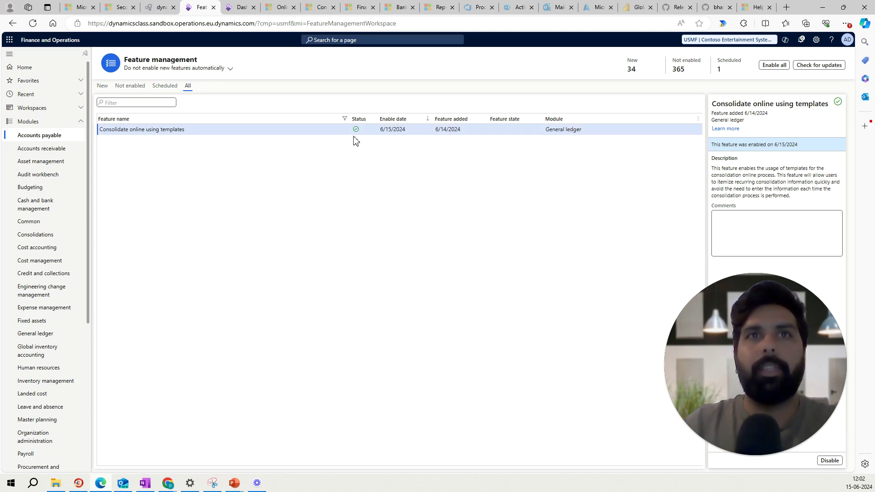
# - Scroll through the Microsoft Learn 'Consolidate online' article, then go back to the Finance dashboard
pyautogui.click(279, 8)
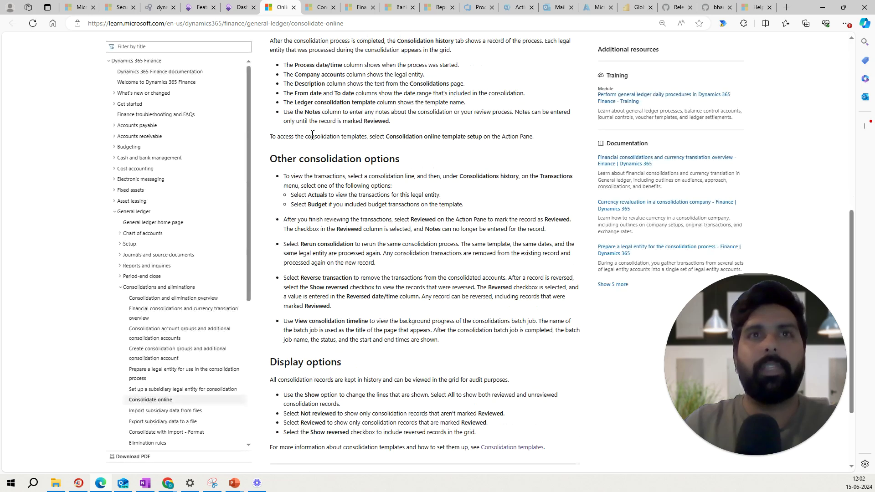
pyautogui.scroll(2, 320, 120)
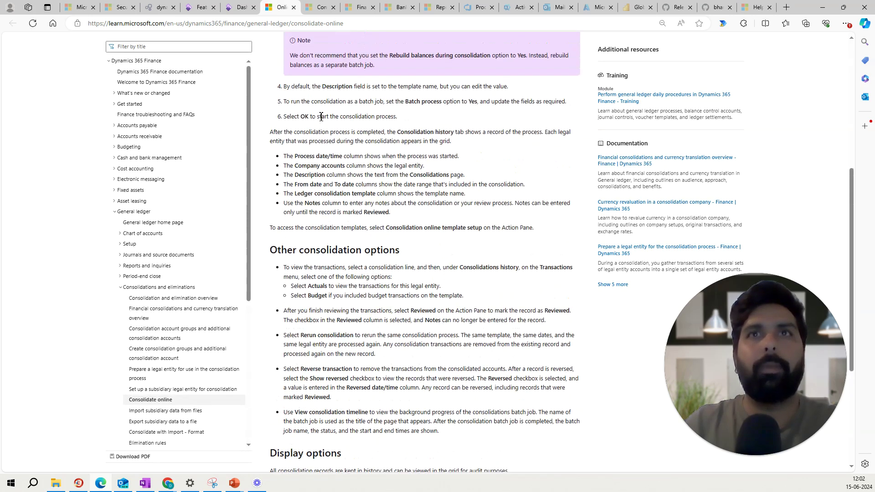
pyautogui.scroll(1, 321, 117)
pyautogui.scroll(1, 322, 120)
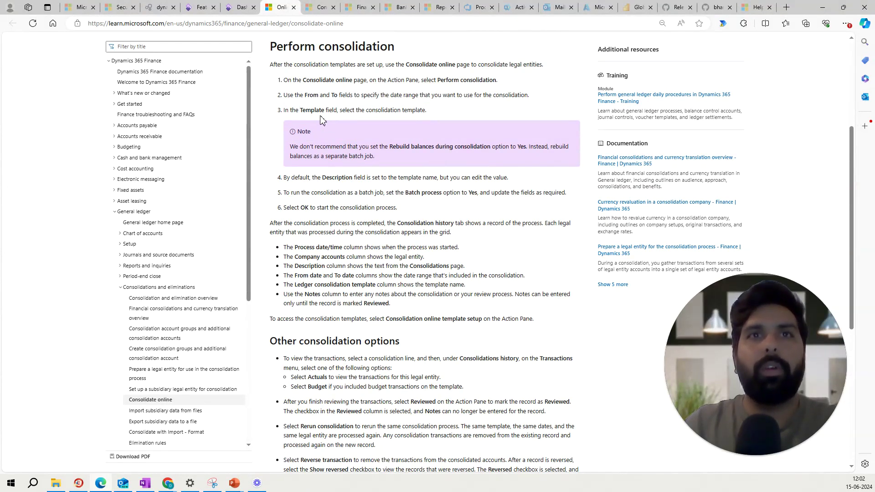
pyautogui.scroll(-4, 321, 120)
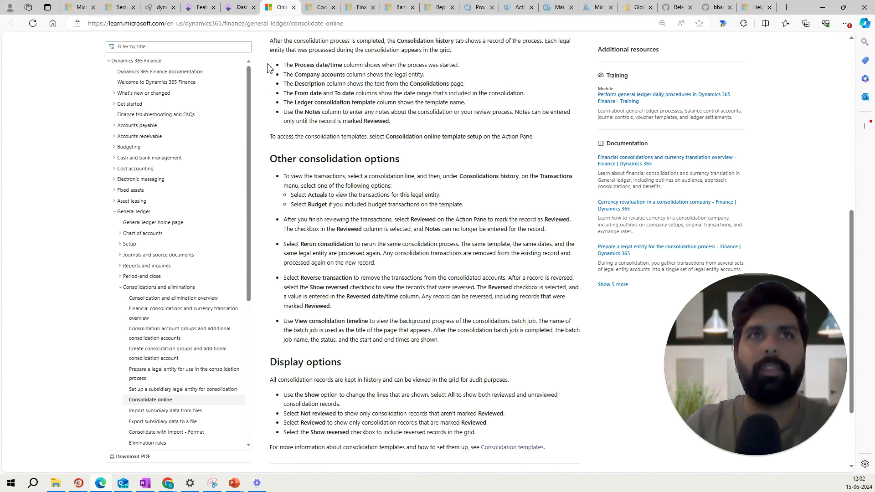
pyautogui.click(237, 9)
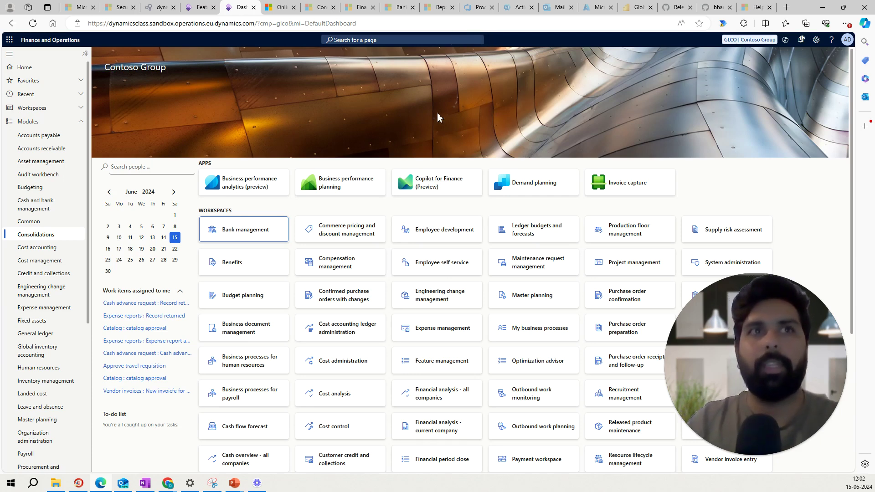
# - Open Consolidation online template setup to show template T001 for GBPM and GBSI
pyautogui.click(74, 238)
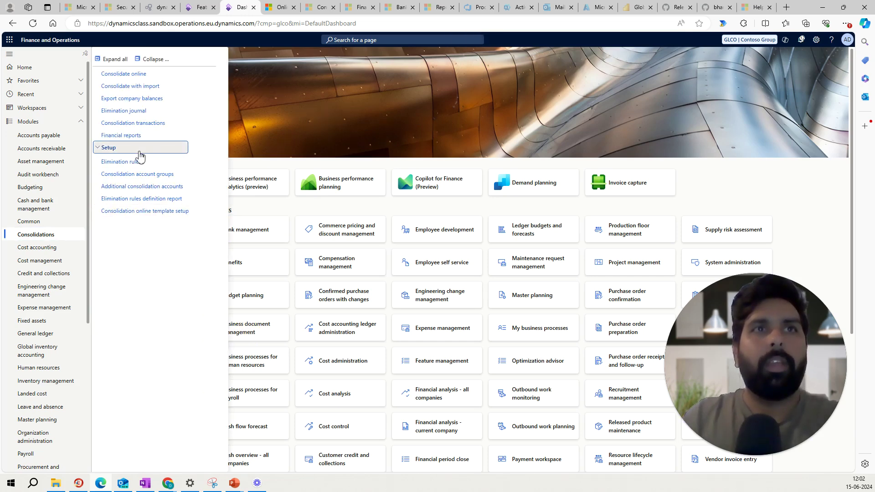
pyautogui.click(147, 213)
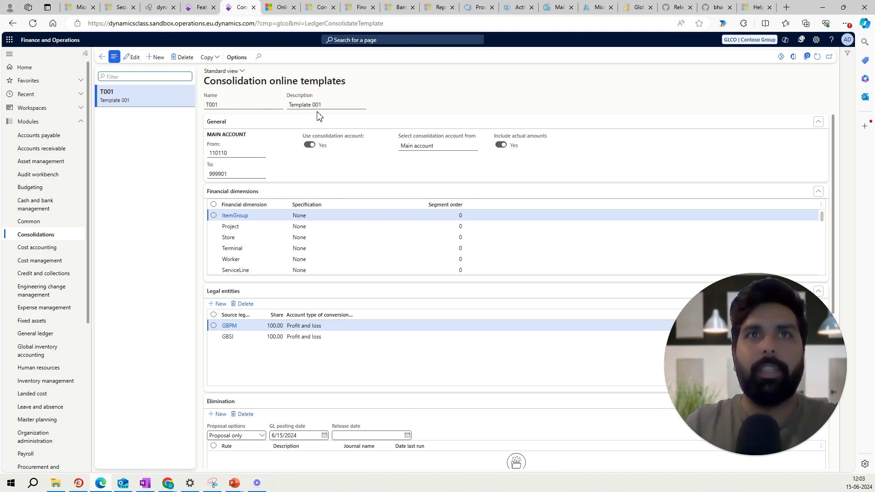
# - Put template T001 in edit mode and review GBPM and GBSI at 100.00 share each
pyautogui.click(136, 58)
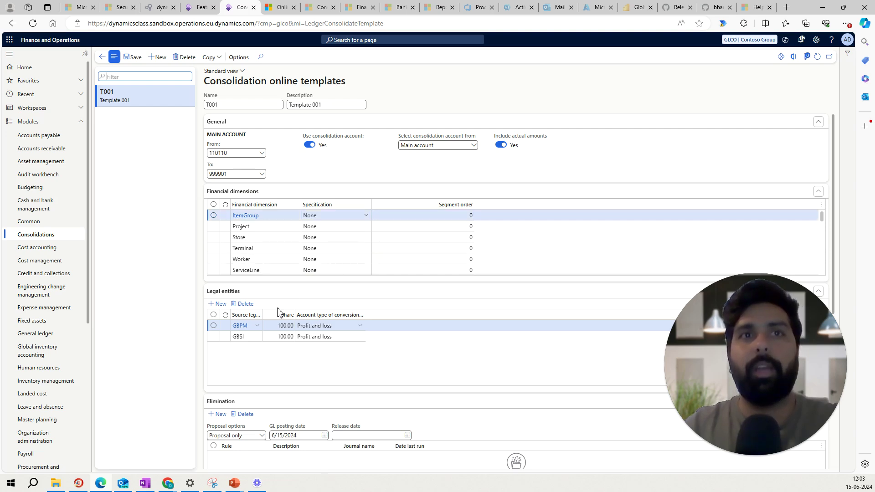
pyautogui.scroll(-2, 266, 289)
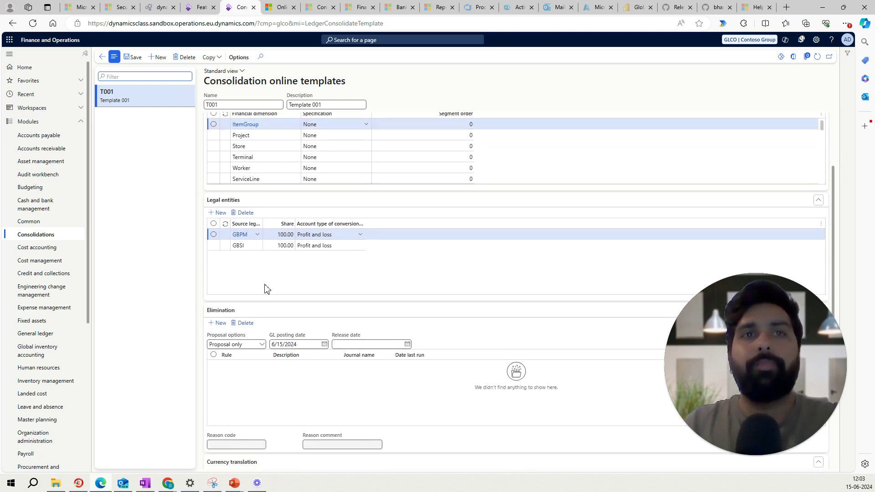
pyautogui.click(284, 233)
pyautogui.scroll(-2, 299, 226)
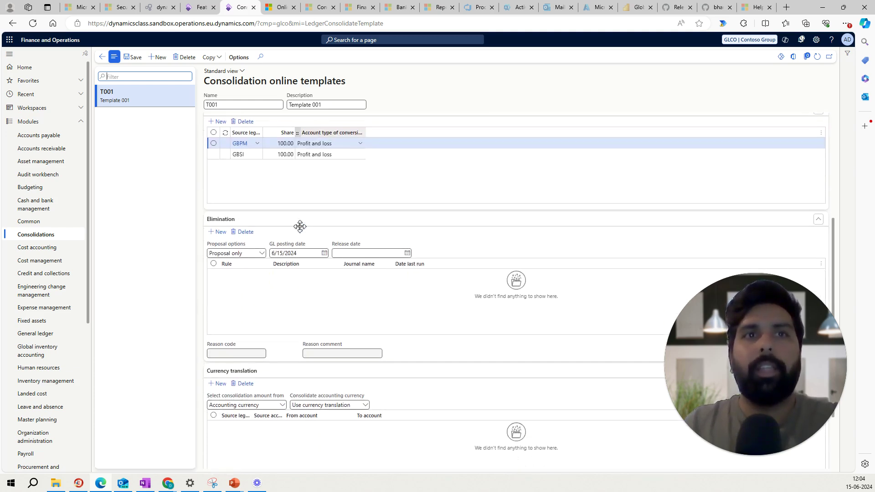
# - Add elimination rule 00001 All Eliminations with journal ElimJrn, proposal only, posting date 6/15/2024
pyautogui.click(222, 233)
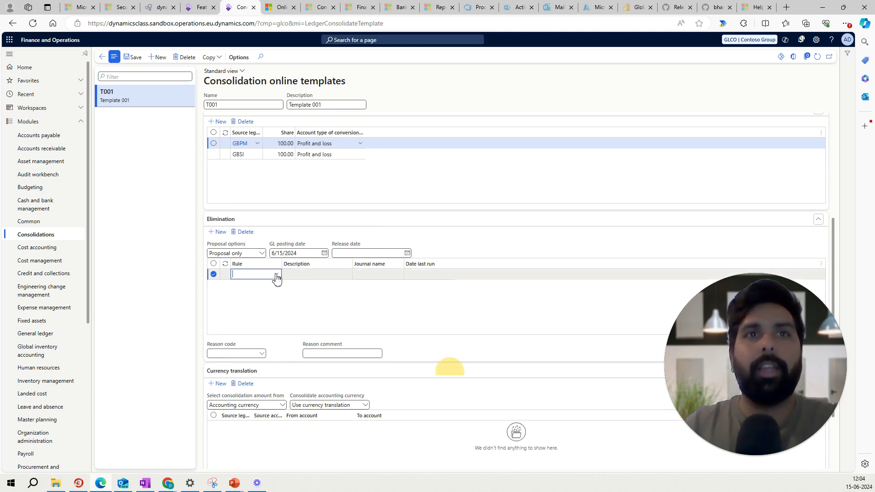
pyautogui.click(276, 275)
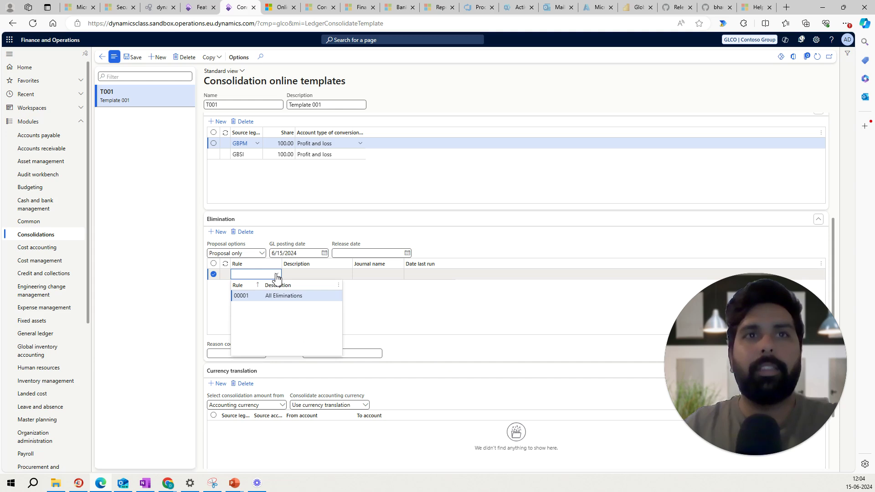
pyautogui.click(294, 295)
pyautogui.click(342, 273)
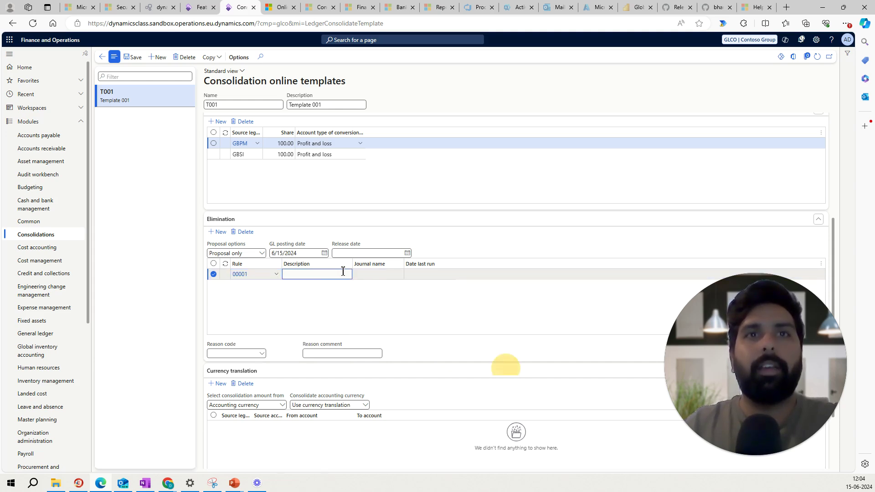
pyautogui.click(262, 254)
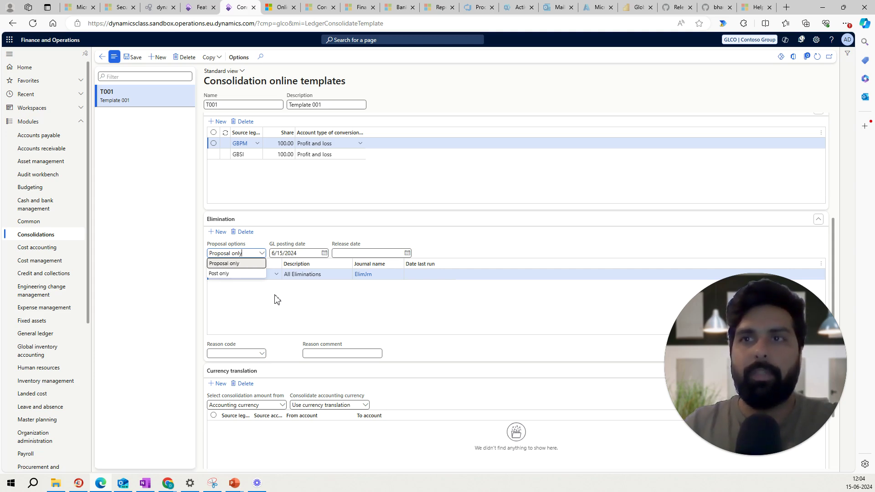
pyautogui.click(324, 253)
pyautogui.click(381, 289)
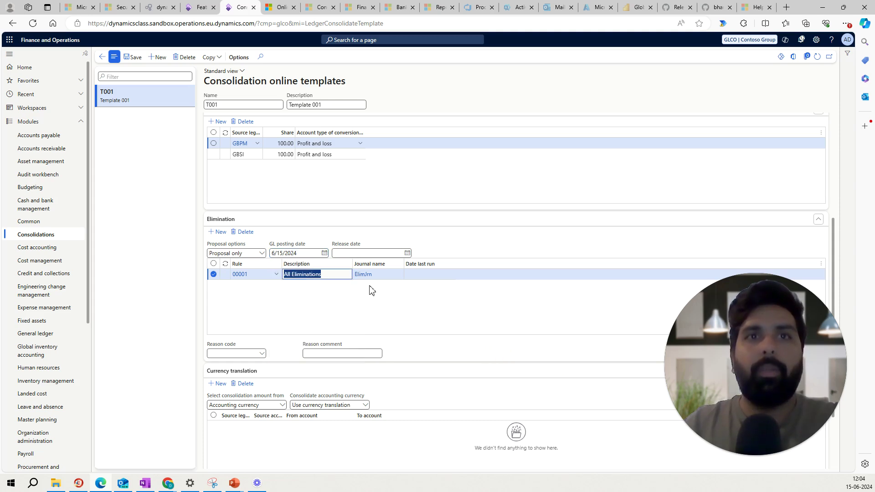
pyautogui.scroll(-2, 308, 318)
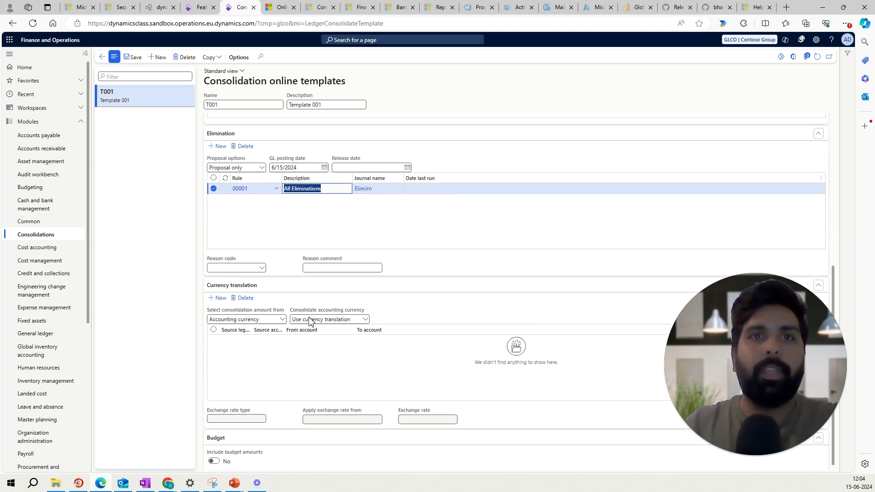
pyautogui.moveTo(310, 318)
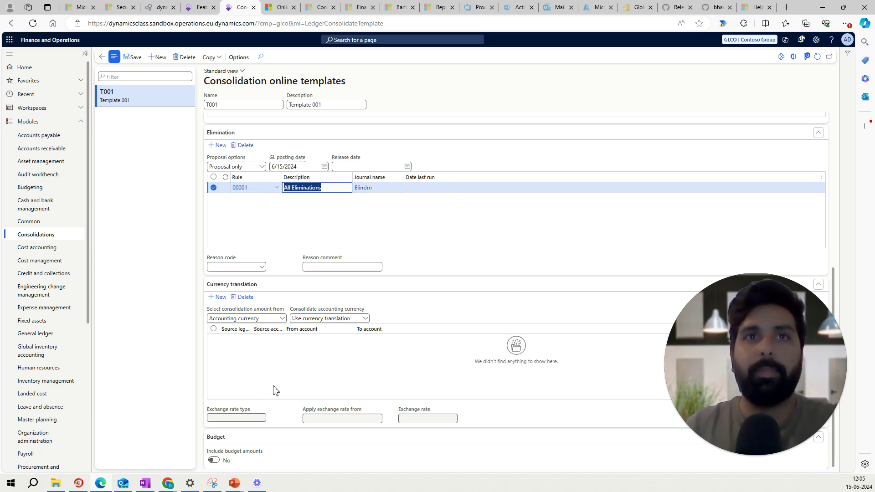
# - Return to the top of the T001 form and list the Consolidations module pages
pyautogui.scroll(4, 284, 364)
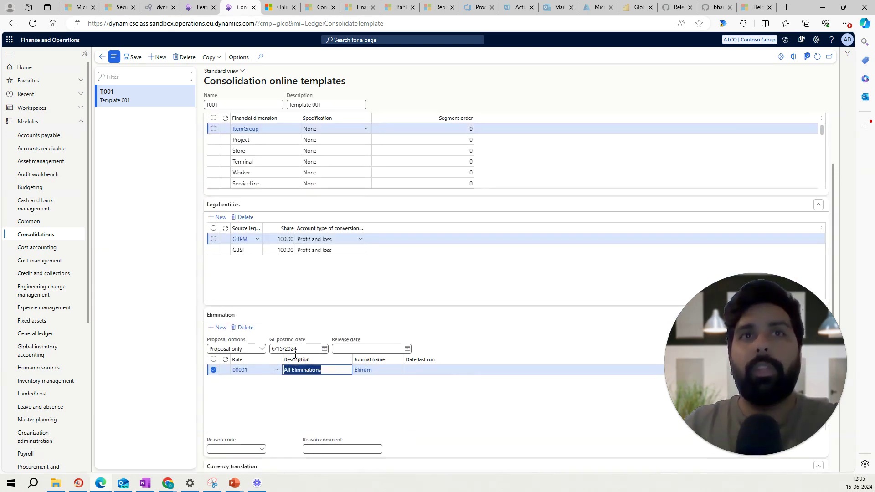
pyautogui.scroll(2, 292, 360)
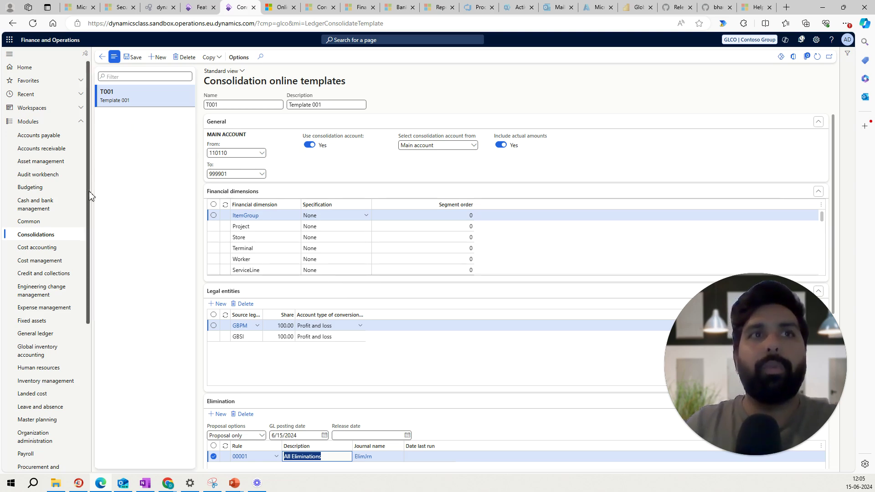
pyautogui.click(66, 234)
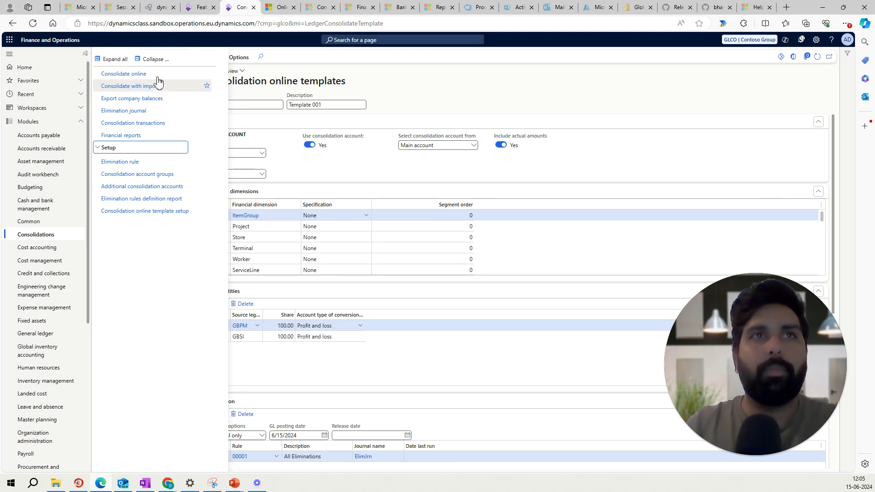
# - Open Consolidate online to see the GBSI T001 history entry for 6/1/2017–6/30/2017
pyautogui.click(130, 77)
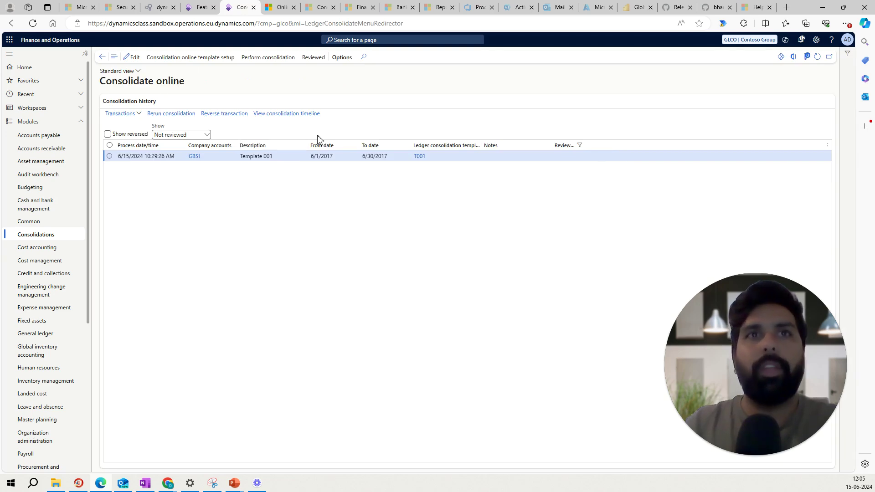
pyautogui.click(267, 57)
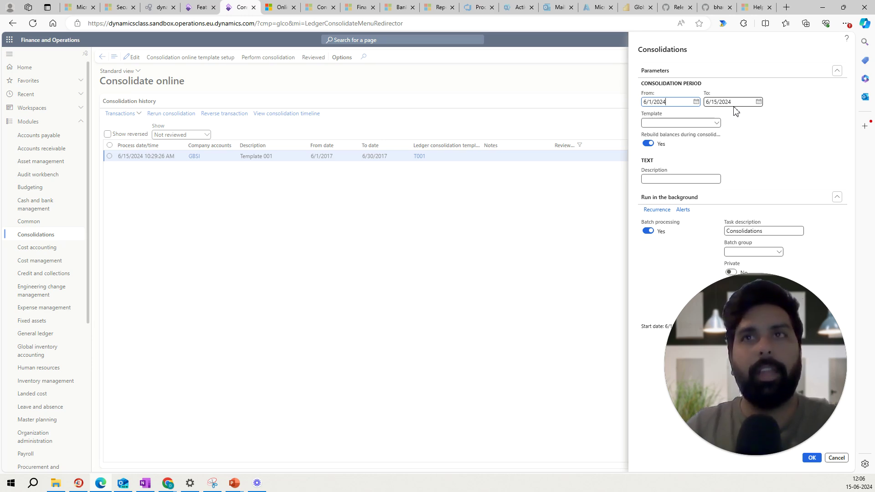
pyautogui.click(716, 124)
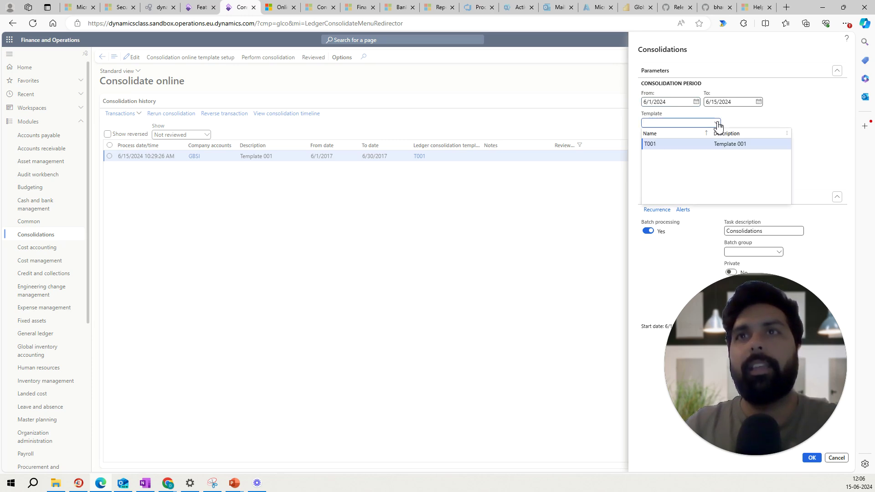
pyautogui.click(761, 122)
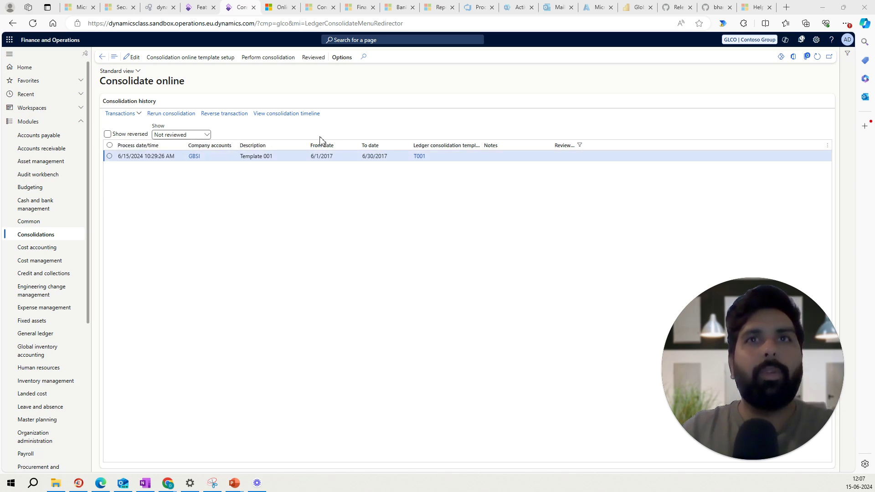
pyautogui.click(518, 154)
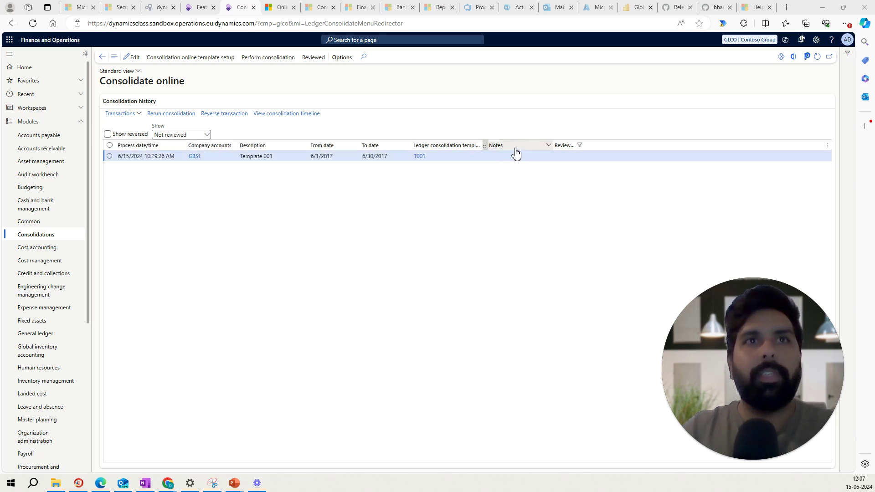
# - Set Show to All so the reviewed GBPM run appears, then select the GBSI run
pyautogui.click(207, 135)
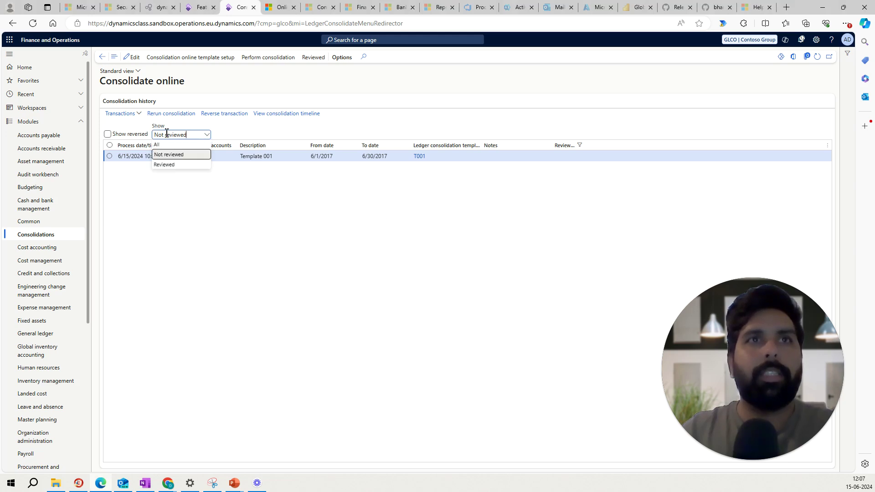
pyautogui.click(158, 145)
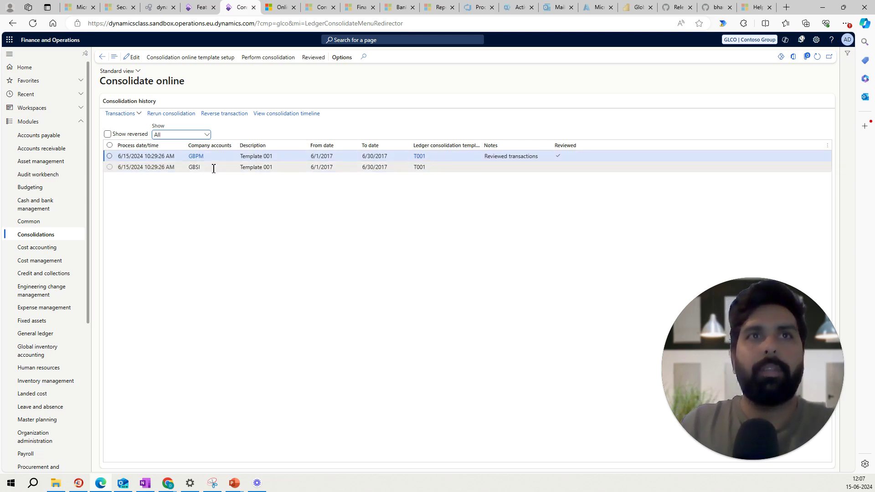
pyautogui.click(353, 167)
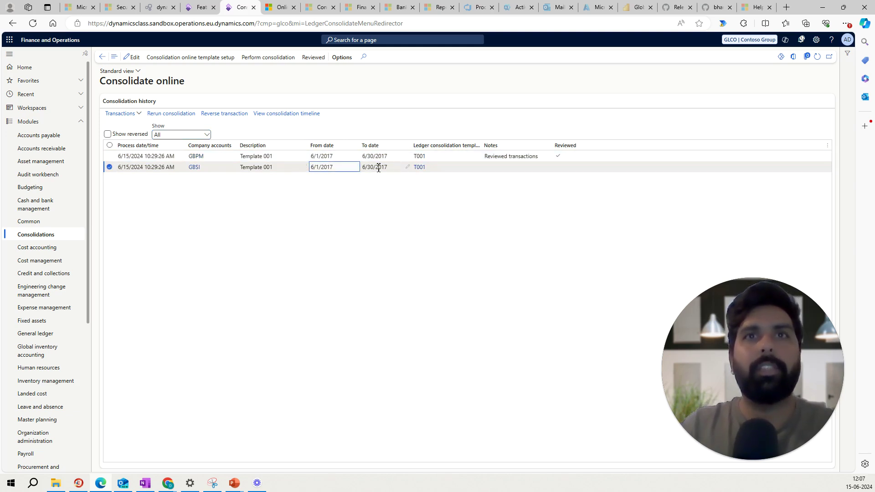
pyautogui.click(312, 211)
pyautogui.click(137, 114)
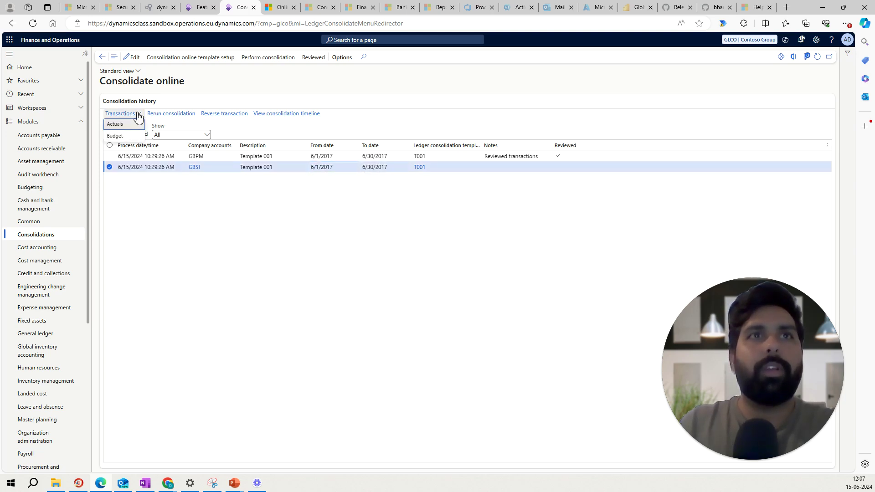
pyautogui.click(129, 139)
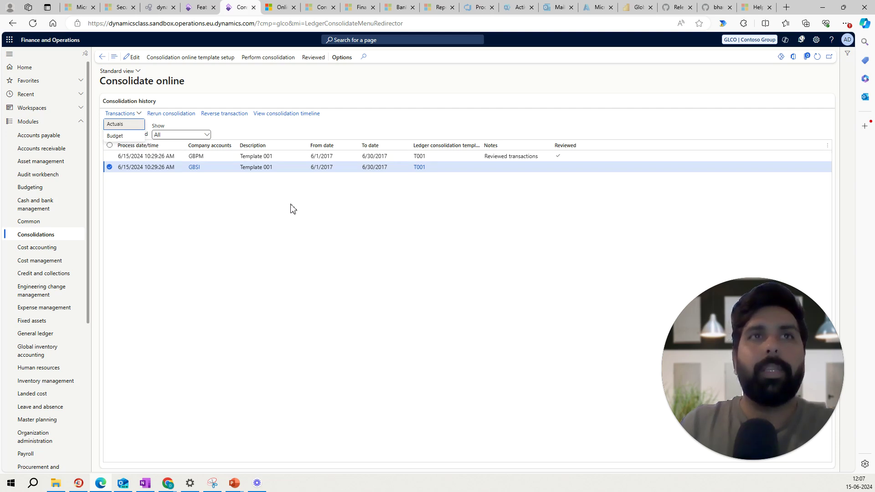
pyautogui.click(465, 172)
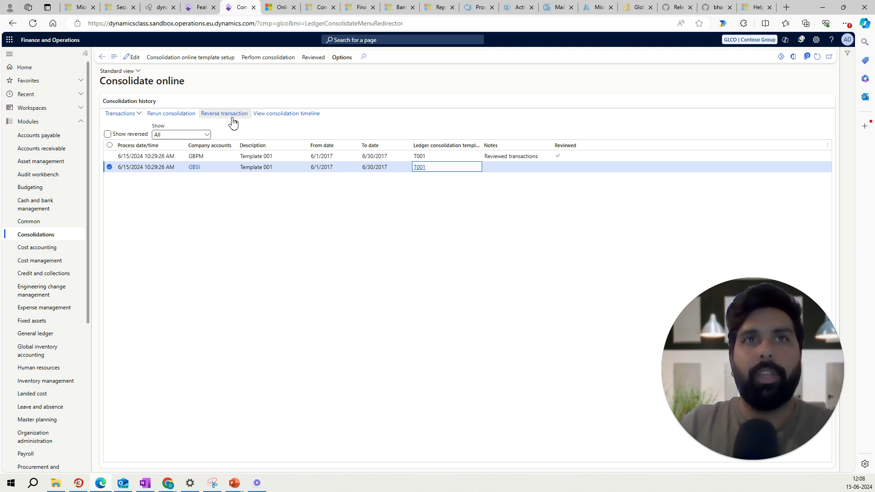
pyautogui.click(285, 118)
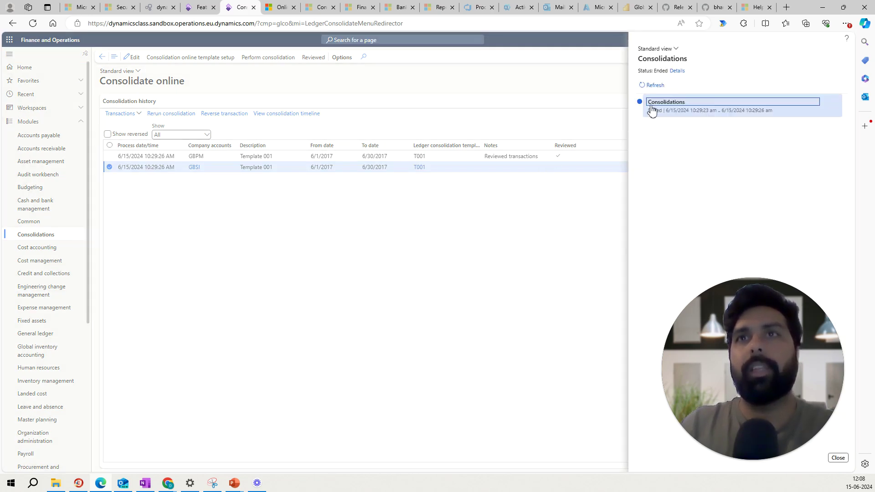
pyautogui.click(659, 89)
pyautogui.click(678, 72)
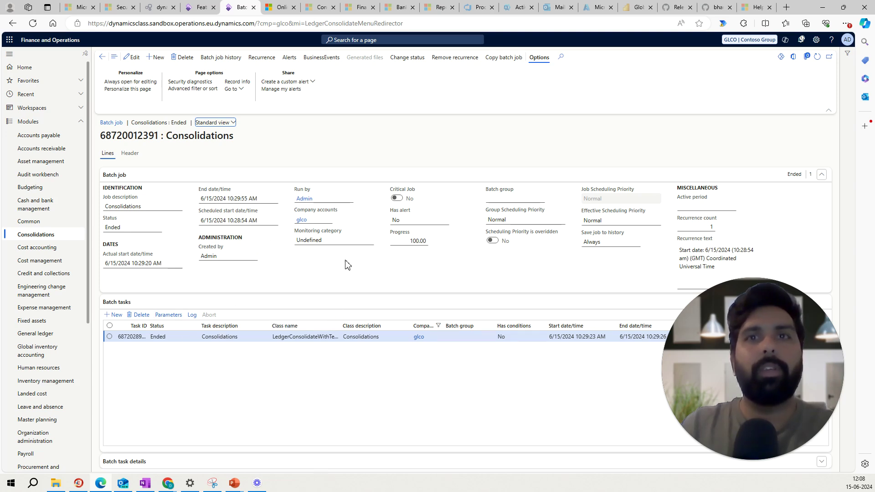
pyautogui.click(102, 57)
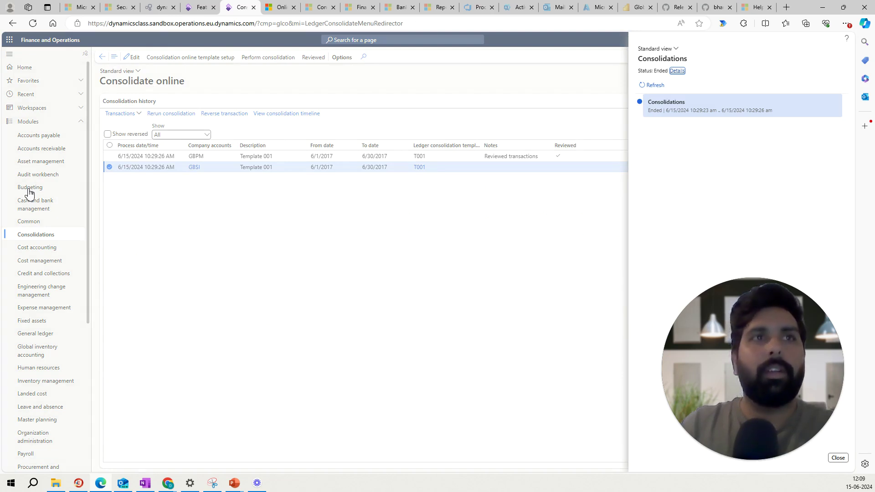
pyautogui.press('Escape')
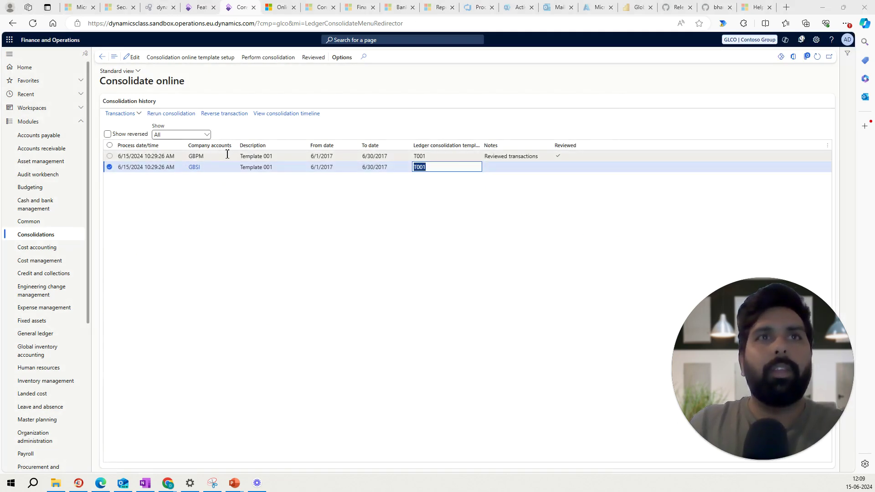
# - Give the GBSI run the note 'reviewed' and tick its Reviewed checkbox
pyautogui.click(510, 168)
pyautogui.click(127, 58)
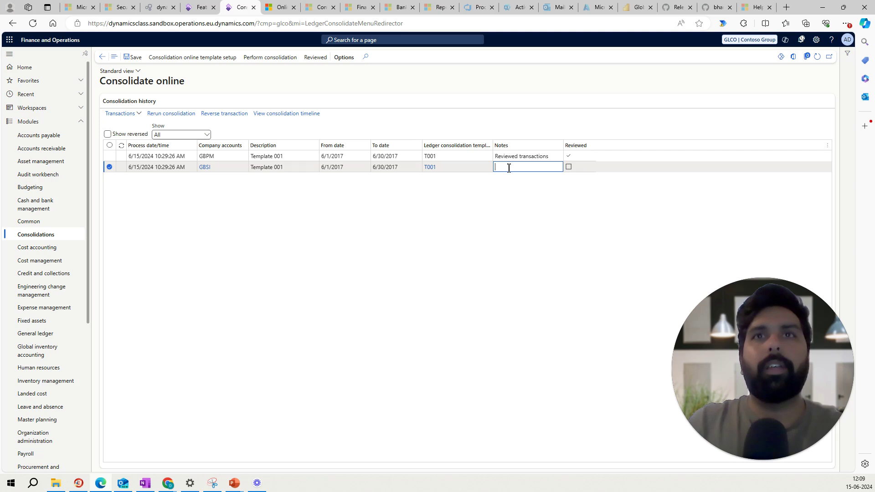
pyautogui.write('reviewedw')
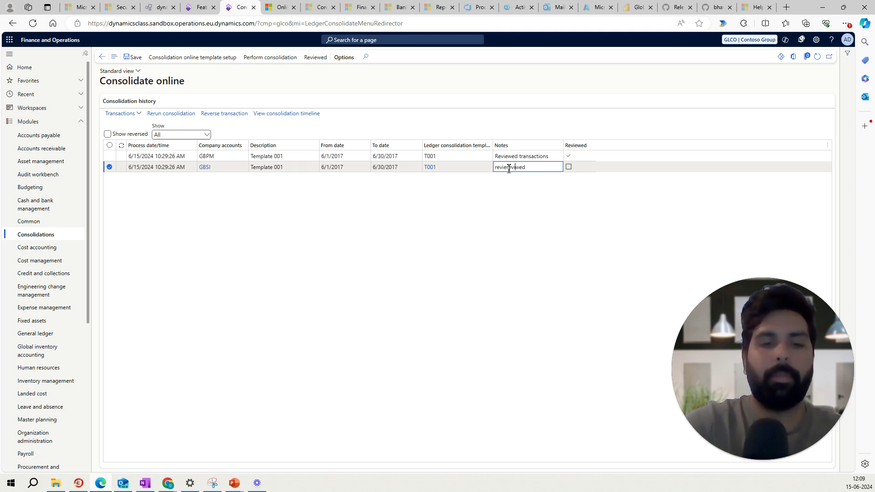
pyautogui.write('ed')
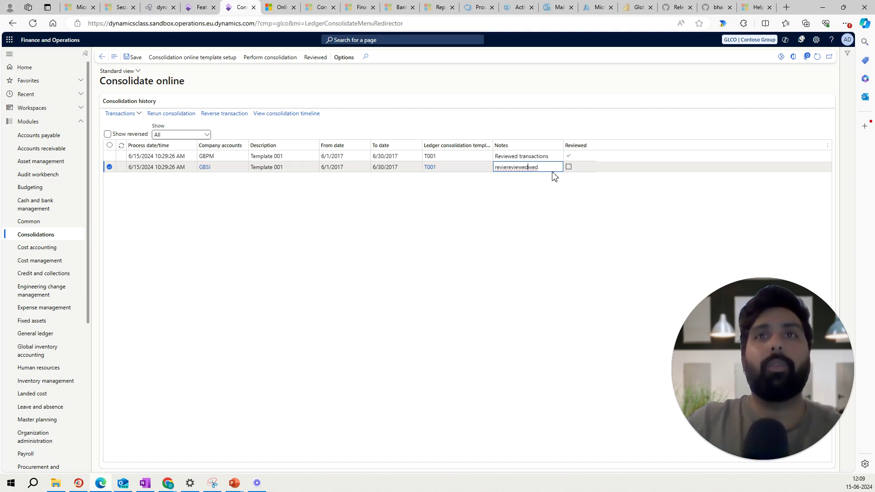
pyautogui.doubleClick(544, 169)
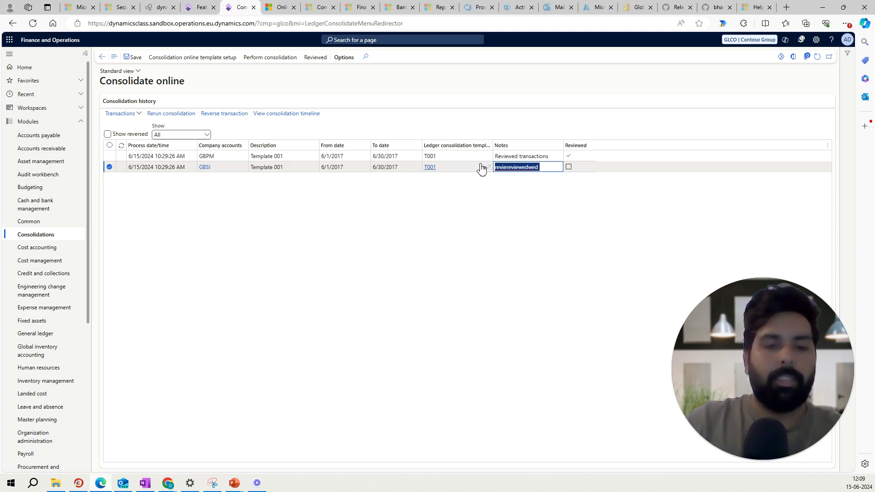
pyautogui.write('revi')
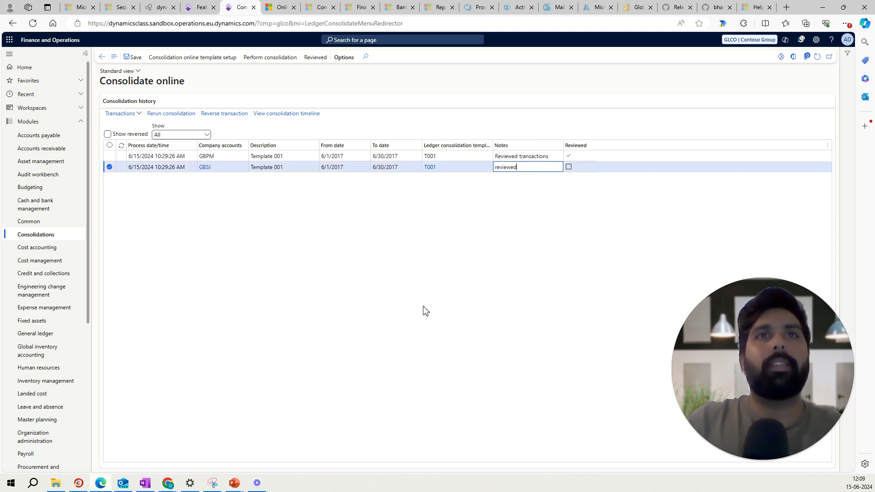
pyautogui.click(322, 65)
pyautogui.click(568, 167)
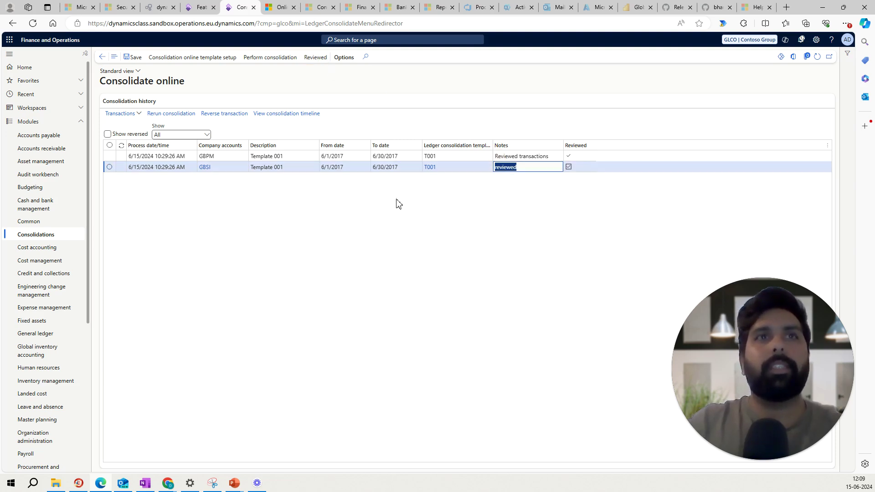